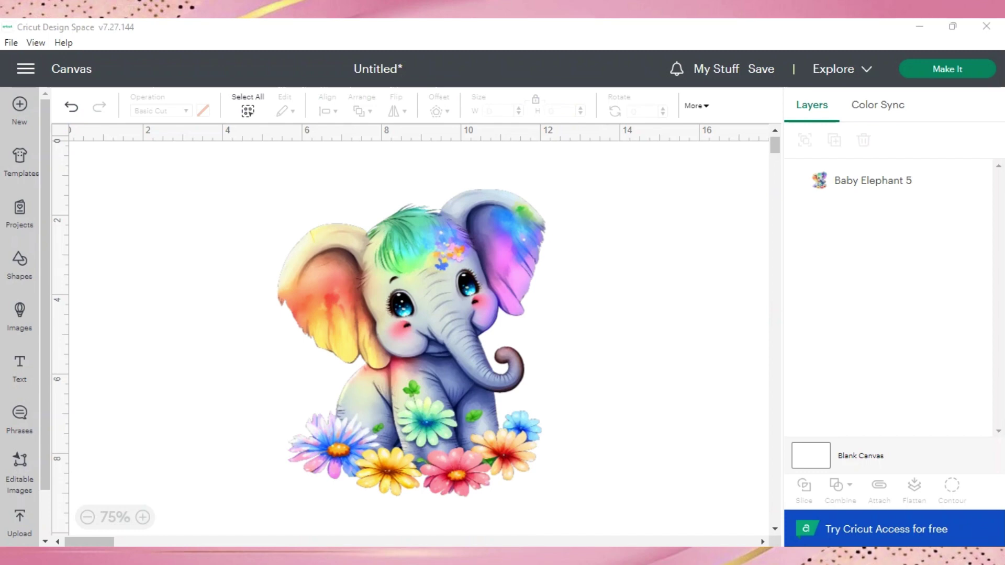
# - Try enlarging the elephant by dragging its corner, then undo the enlargement
pyautogui.click(447, 392)
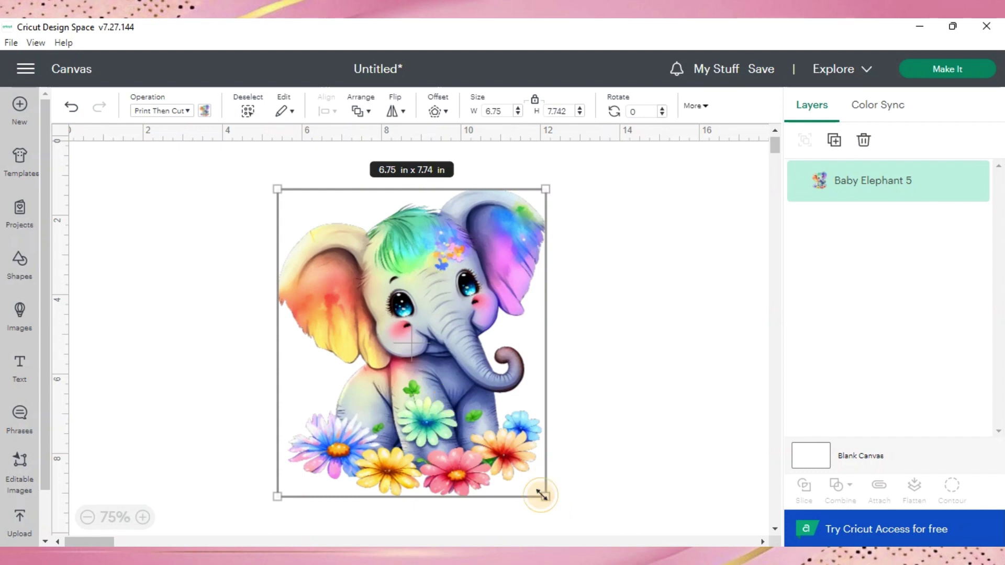
pyautogui.moveTo(549, 498); pyautogui.dragTo(581, 529)
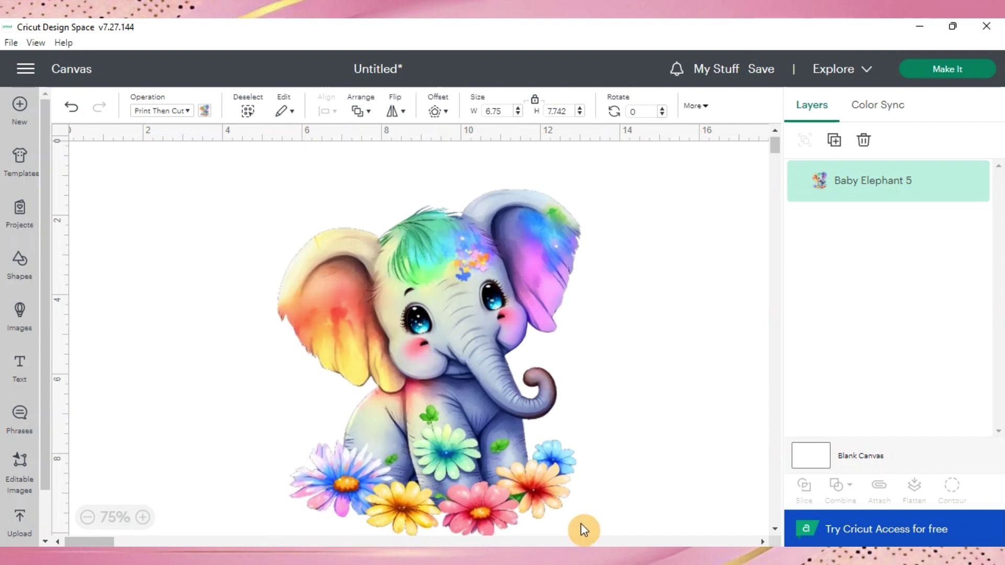
pyautogui.moveTo(976, 192)
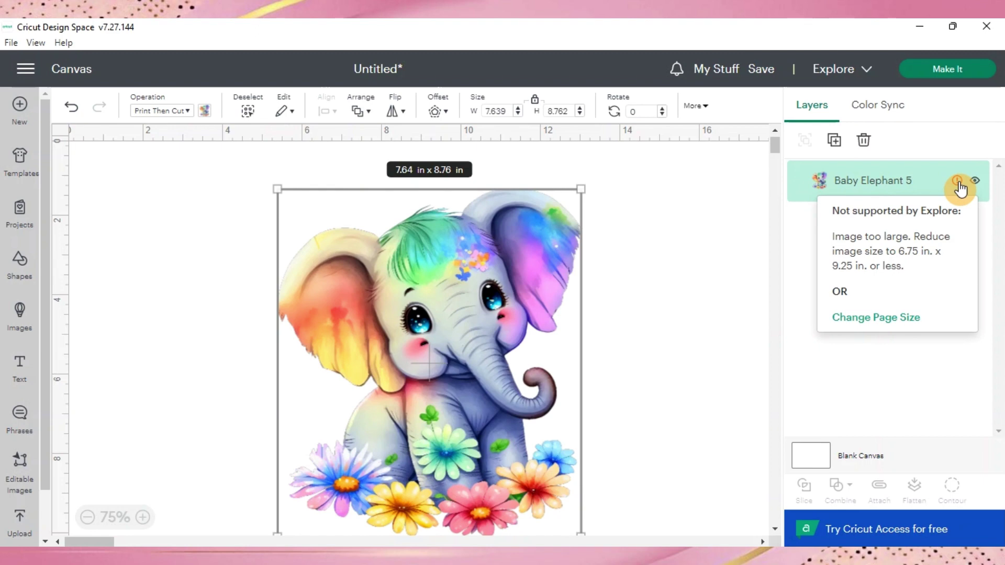
pyautogui.click(719, 234)
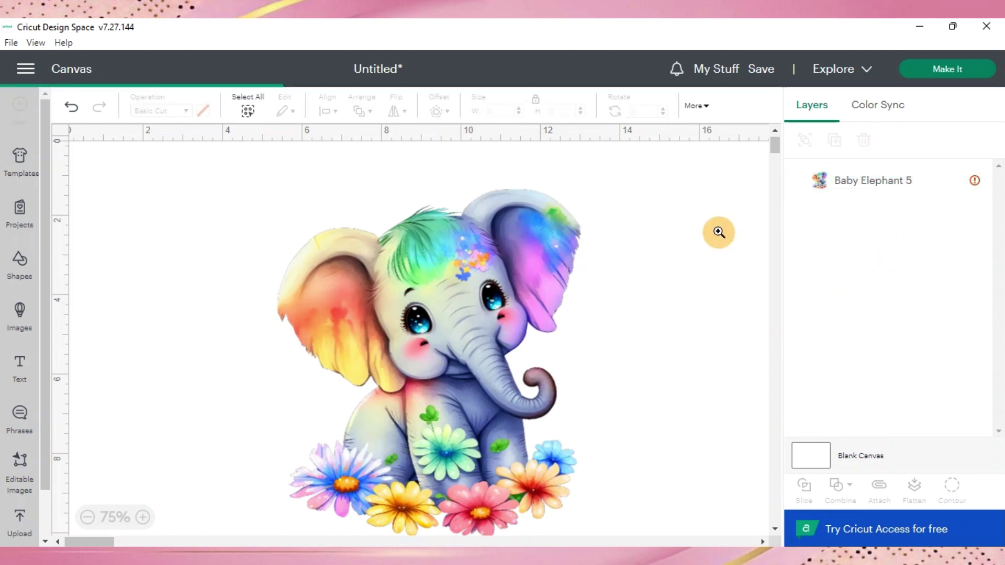
pyautogui.hotkey('ctrl', 'z')
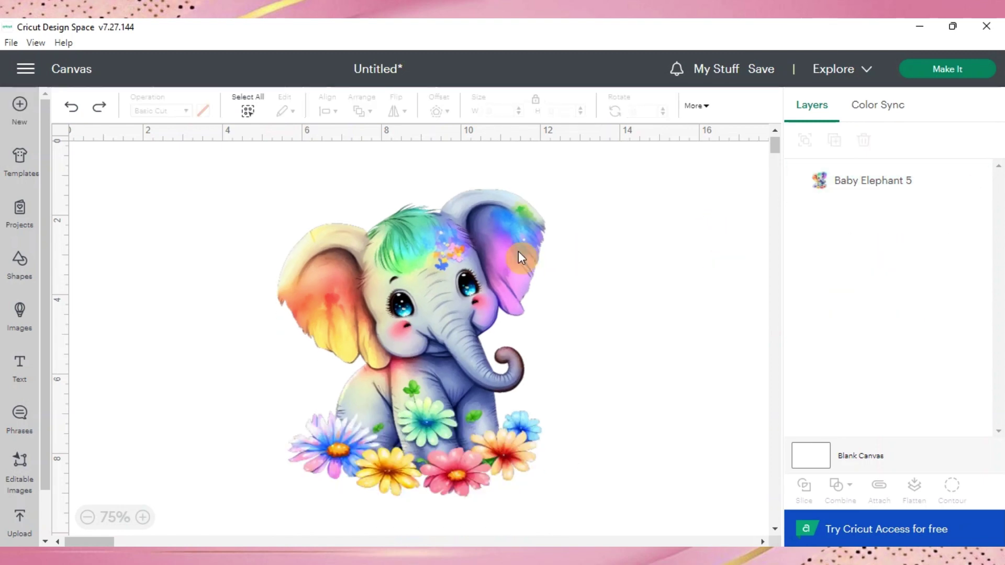
# - Move the elephant left and down on the canvas and duplicate it
pyautogui.click(504, 251)
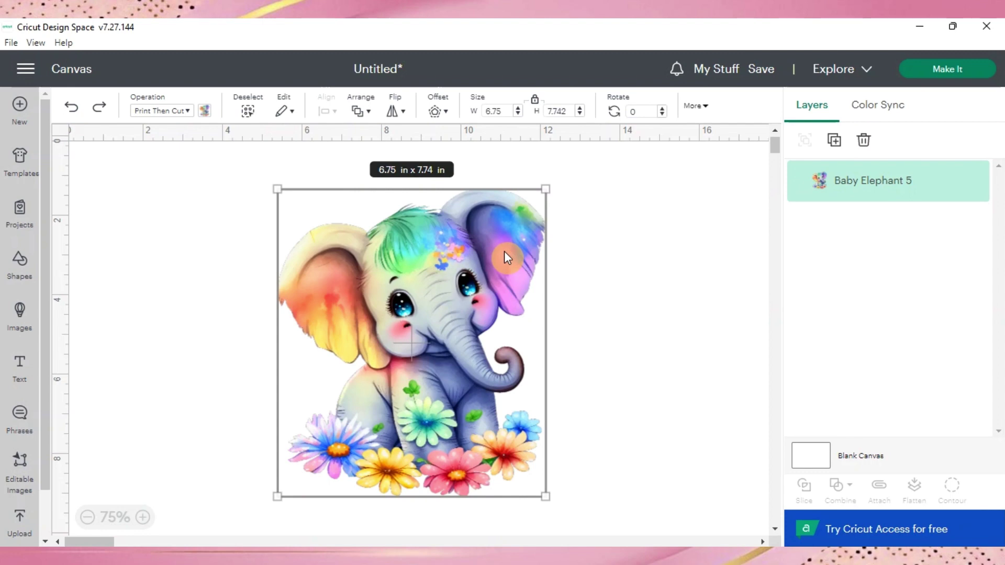
pyautogui.scroll(-5, 505, 252)
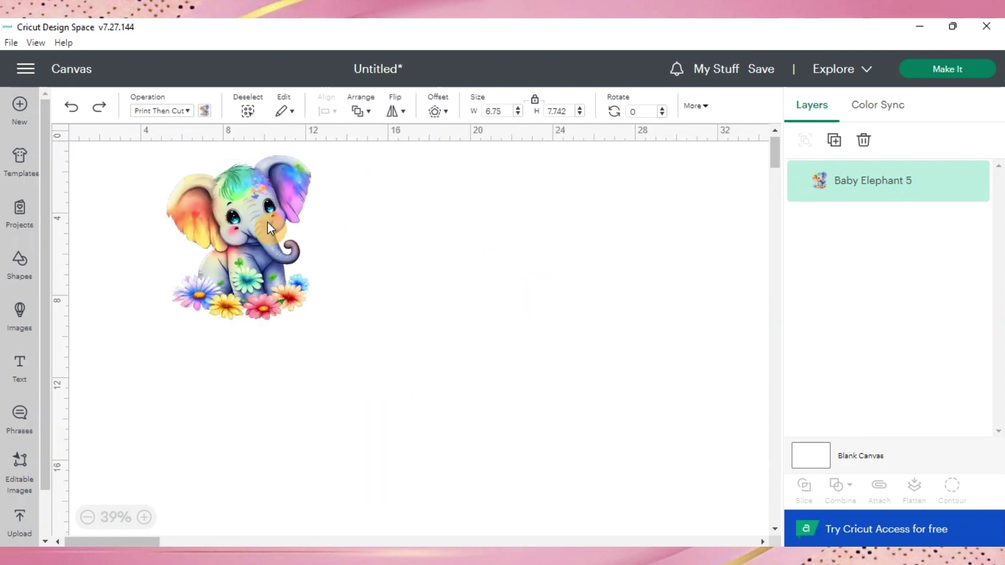
pyautogui.moveTo(267, 222); pyautogui.dragTo(235, 254)
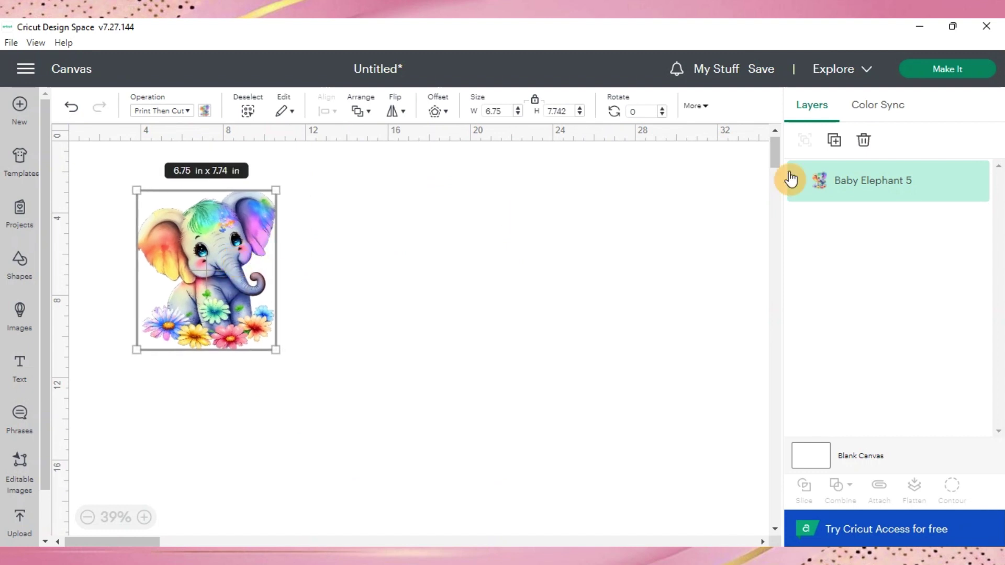
pyautogui.click(836, 142)
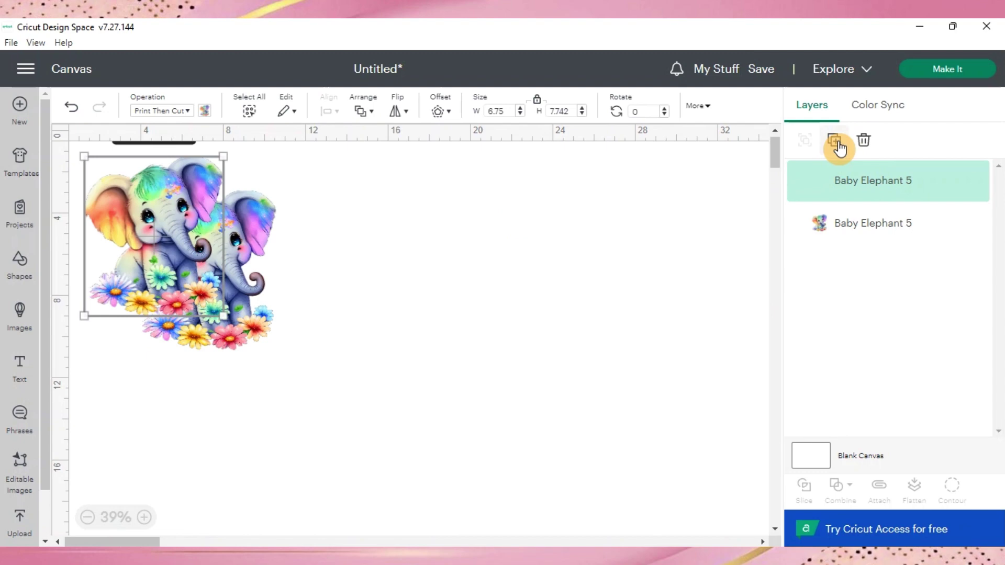
# - Move the duplicate to the right and set its width to 11.5 in
pyautogui.click(235, 205)
pyautogui.moveTo(235, 207); pyautogui.dragTo(456, 241)
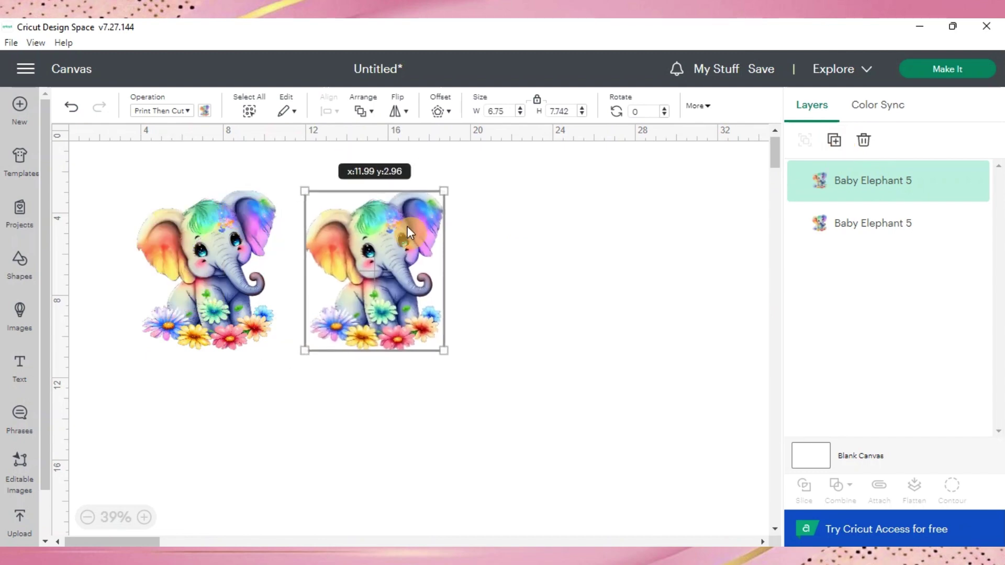
pyautogui.click(500, 111)
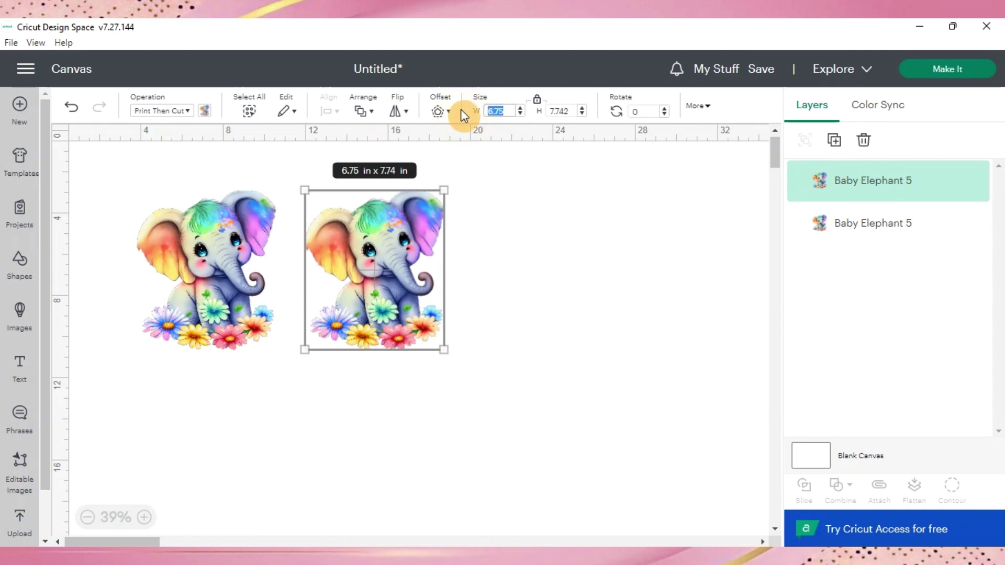
pyautogui.write('11.5')
pyautogui.press('Return')
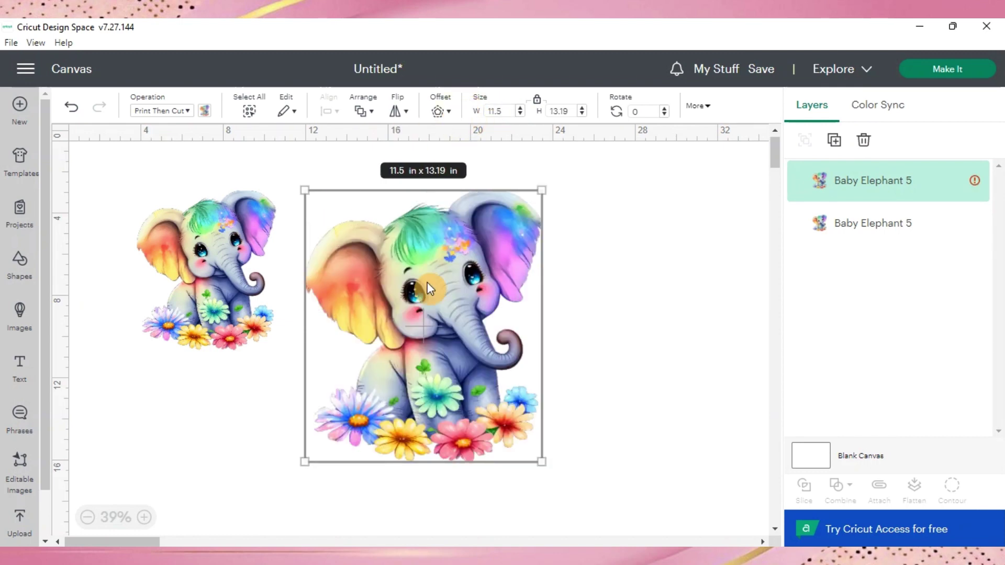
# - Arrange the large copy further right and the small elephant lower
pyautogui.click(428, 282)
pyautogui.moveTo(430, 278); pyautogui.dragTo(520, 277)
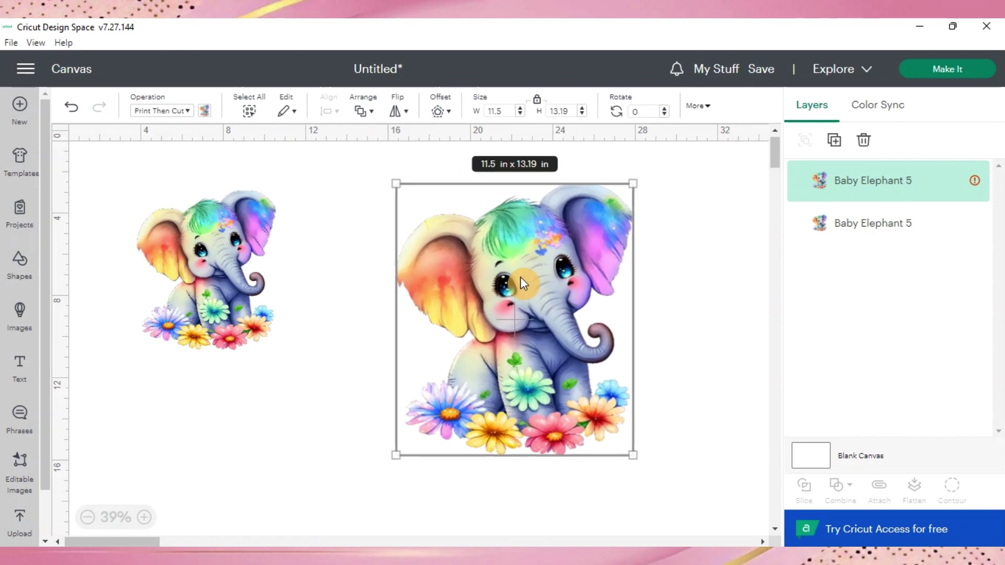
pyautogui.moveTo(221, 233); pyautogui.dragTo(314, 323)
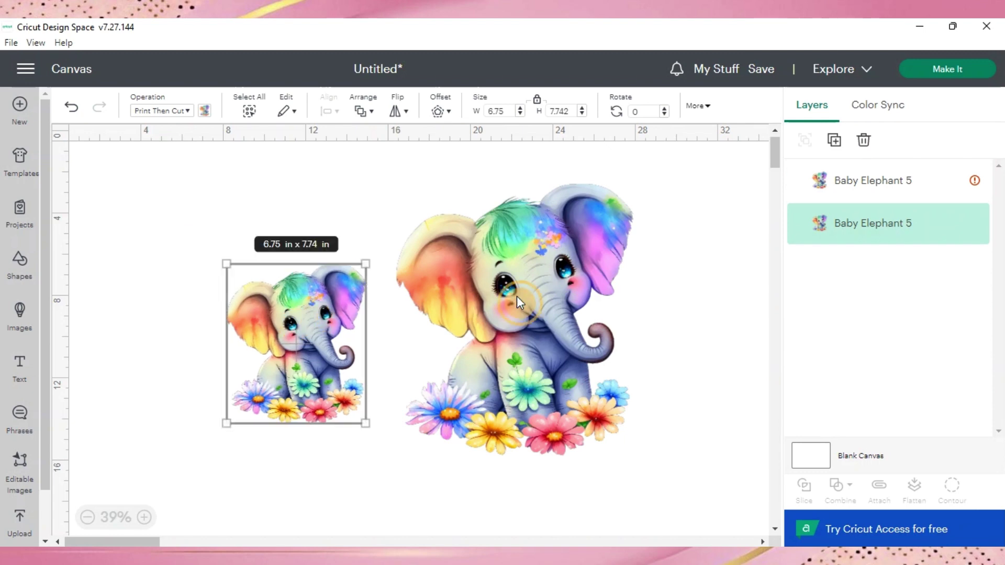
pyautogui.click(517, 298)
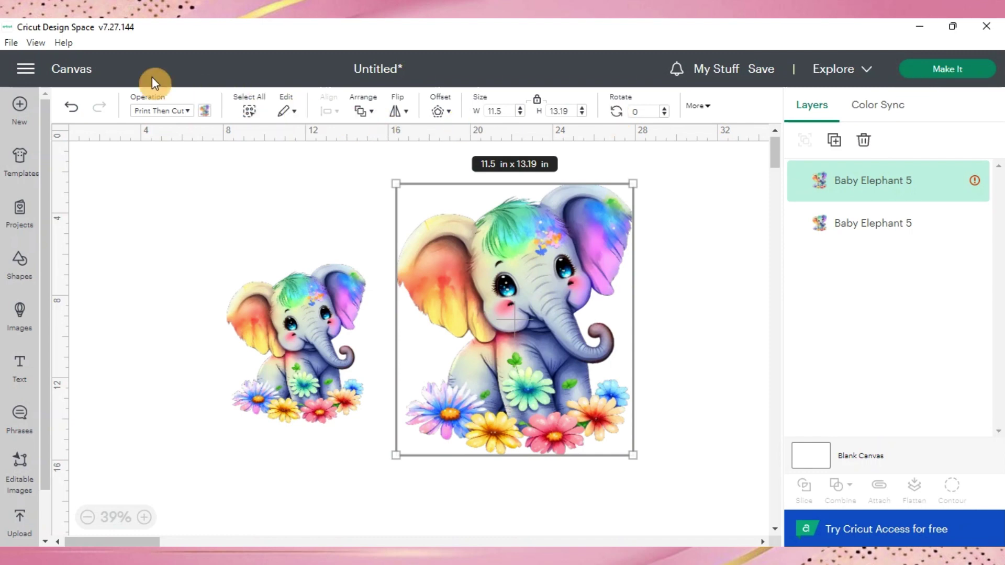
# - Open Design Space Settings from the main menu, showing the General tab
pyautogui.click(26, 70)
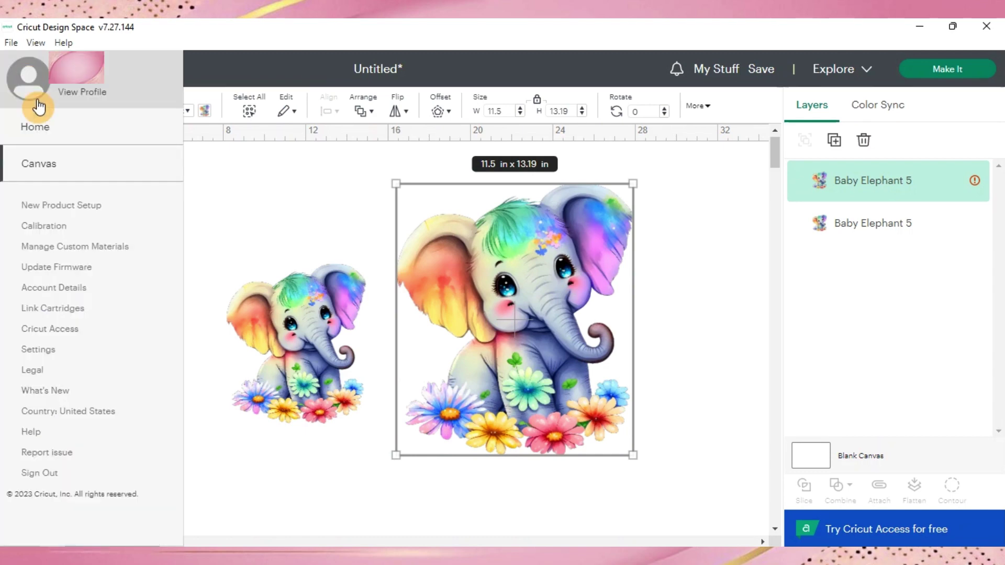
pyautogui.click(60, 350)
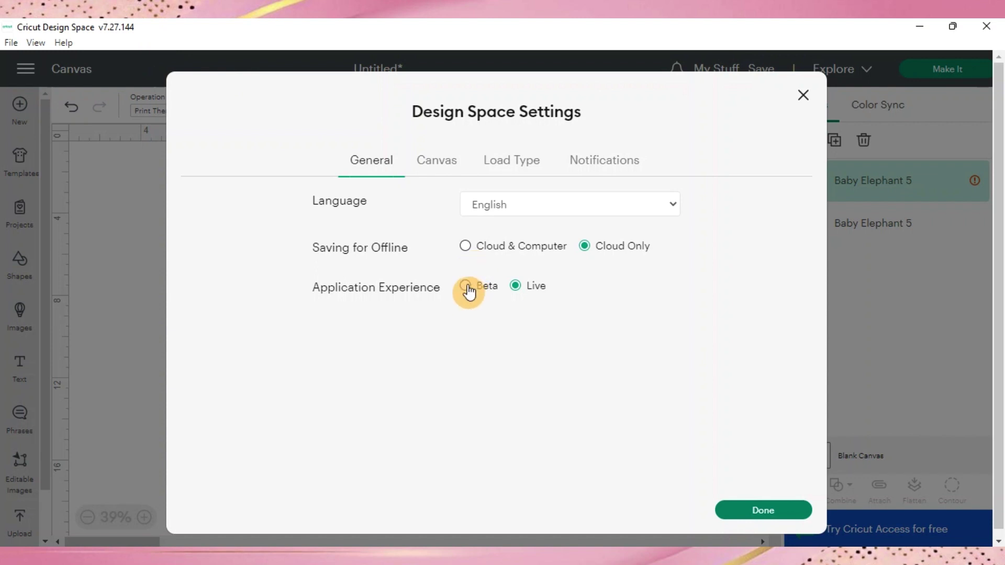
# - Select Beta as the Application Experience to launch the 7.28.131 installer
pyautogui.click(466, 286)
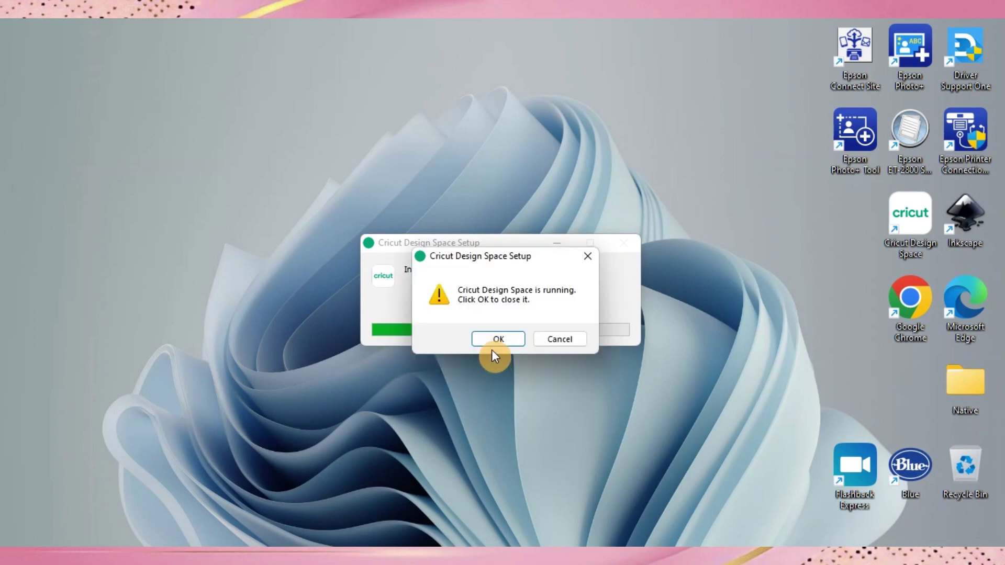
# - Let the installer close the running app, then maximize the Design Space Beta window
pyautogui.click(493, 344)
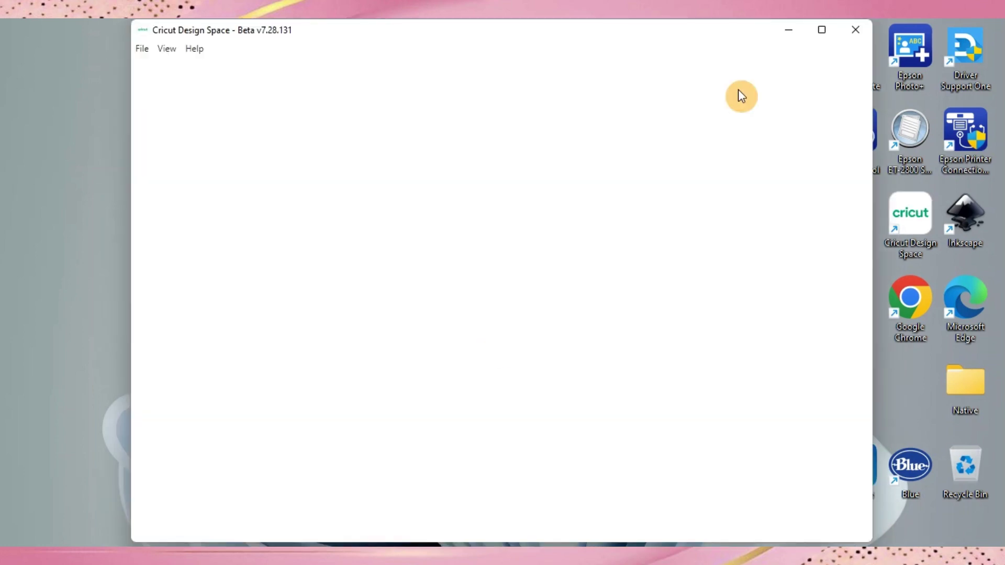
pyautogui.click(822, 30)
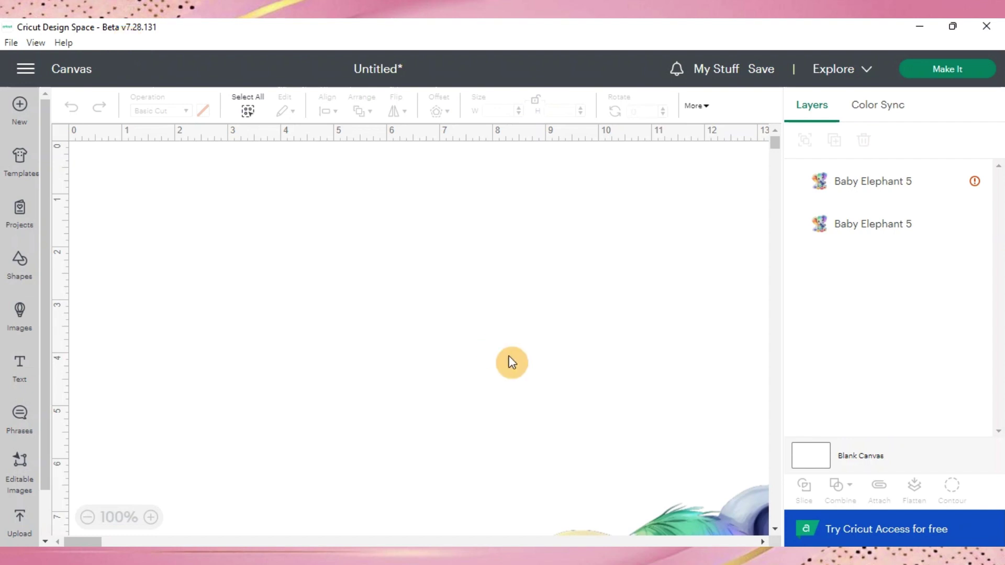
# - Select the large elephant and zoom out to 50% to show both elephants
pyautogui.rightClick(689, 526)
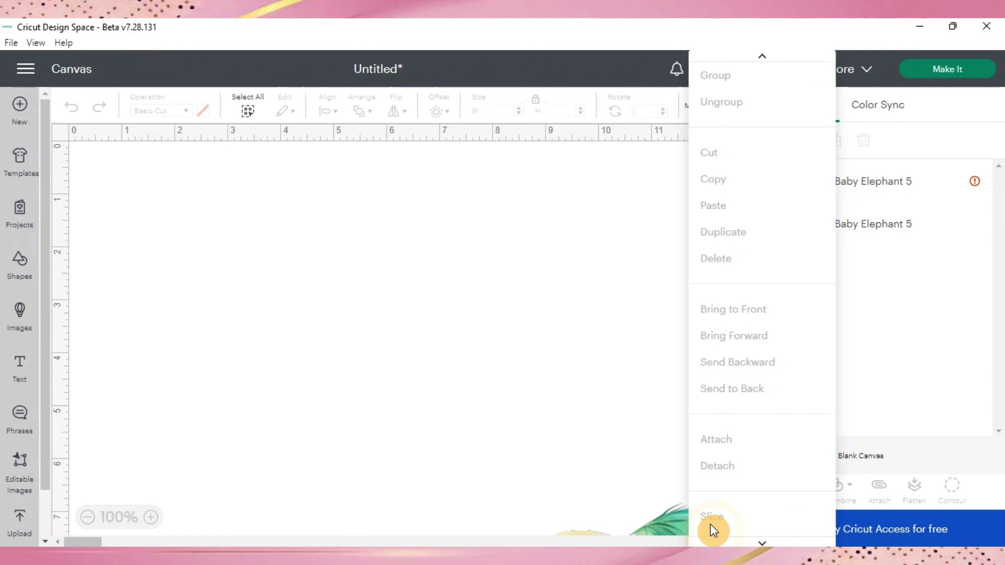
pyautogui.click(667, 520)
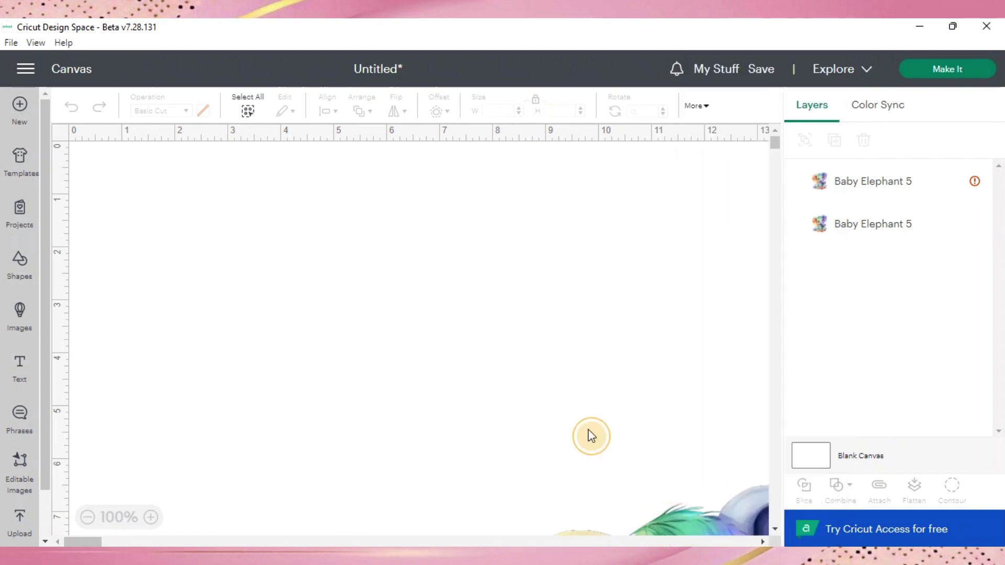
pyautogui.click(567, 410)
pyautogui.scroll(-5, 161, 382)
pyautogui.scroll(-3, 218, 240)
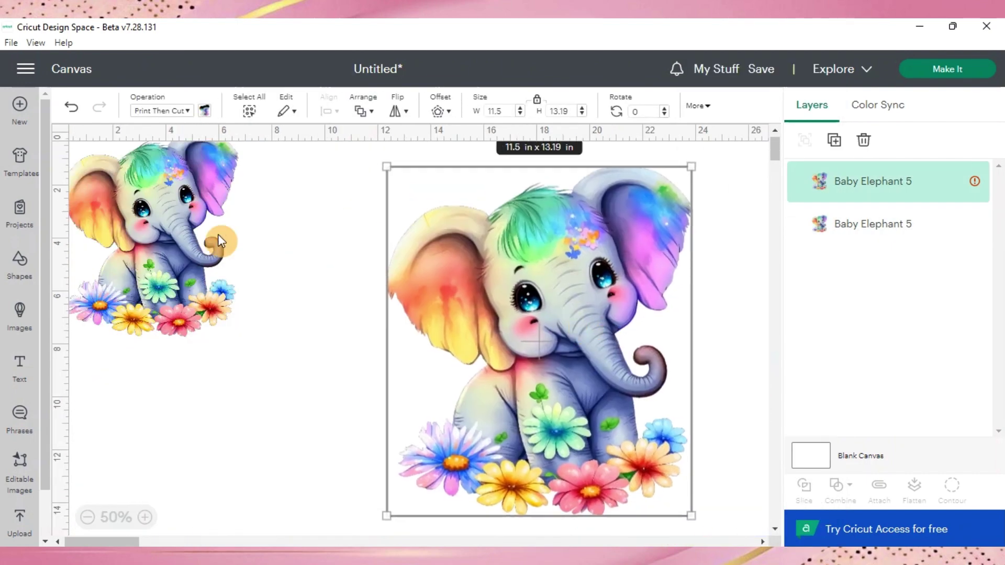
# - Move the small elephant lower, then reach Load Type settings via the size warning's Change Page Size
pyautogui.moveTo(218, 241); pyautogui.dragTo(321, 346)
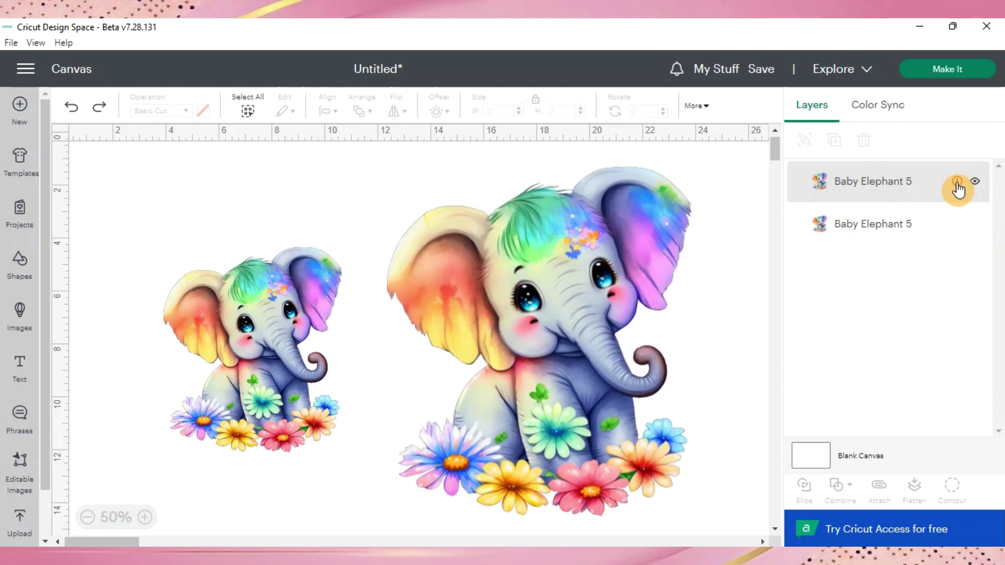
pyautogui.click(958, 184)
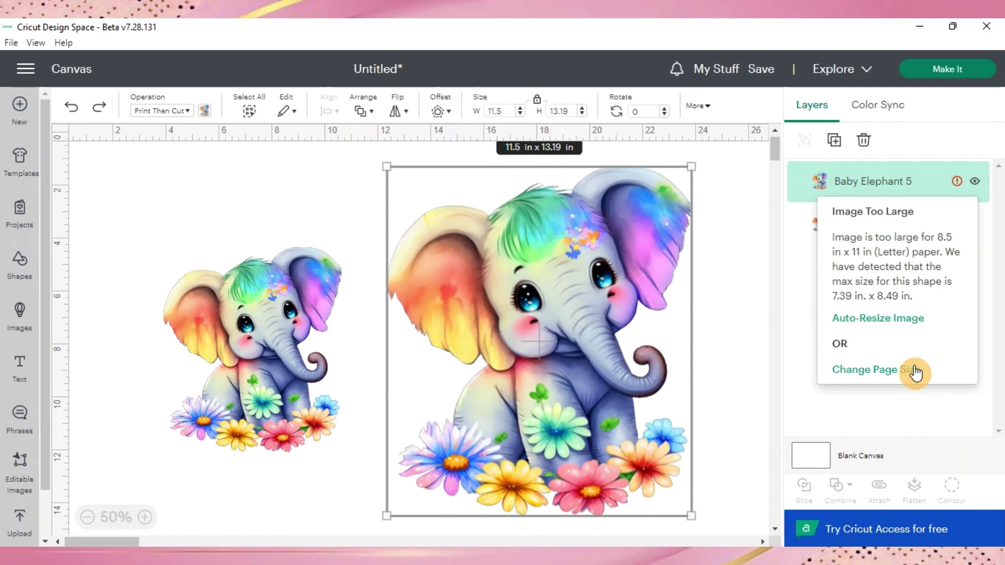
pyautogui.click(897, 373)
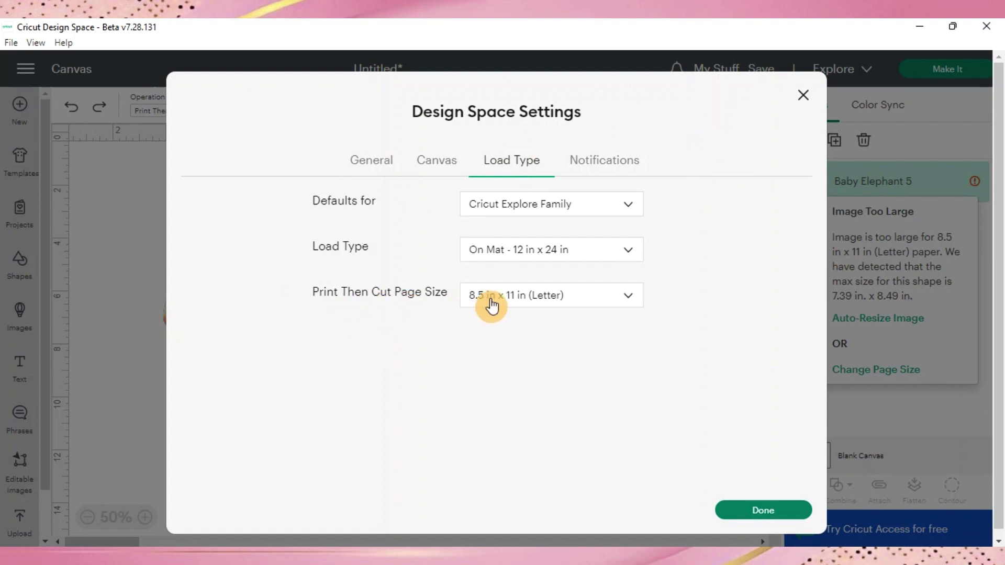
# - Set the Print Then Cut page size to 11.7 x 16.5 in (A3)
pyautogui.click(581, 307)
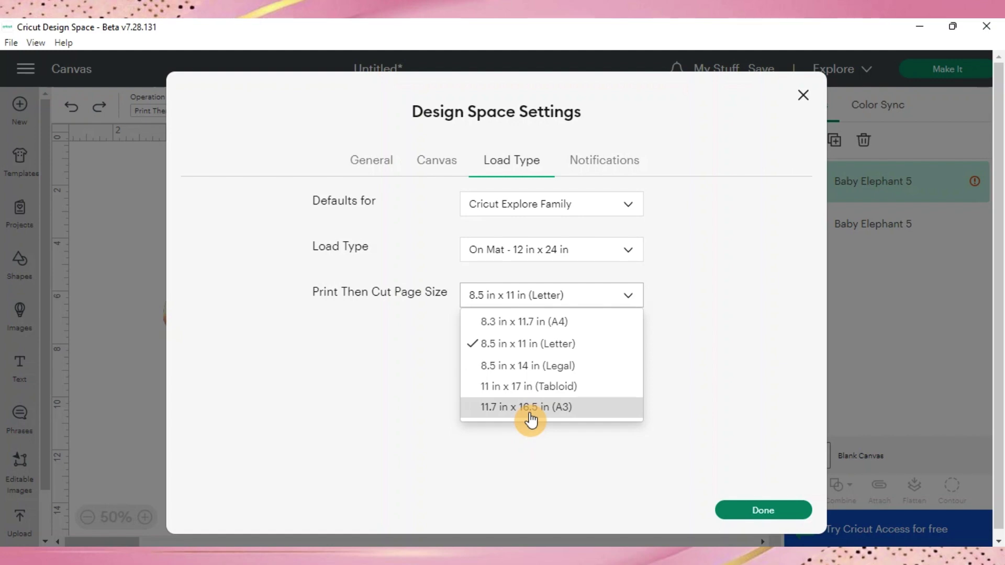
pyautogui.click(530, 411)
pyautogui.click(774, 515)
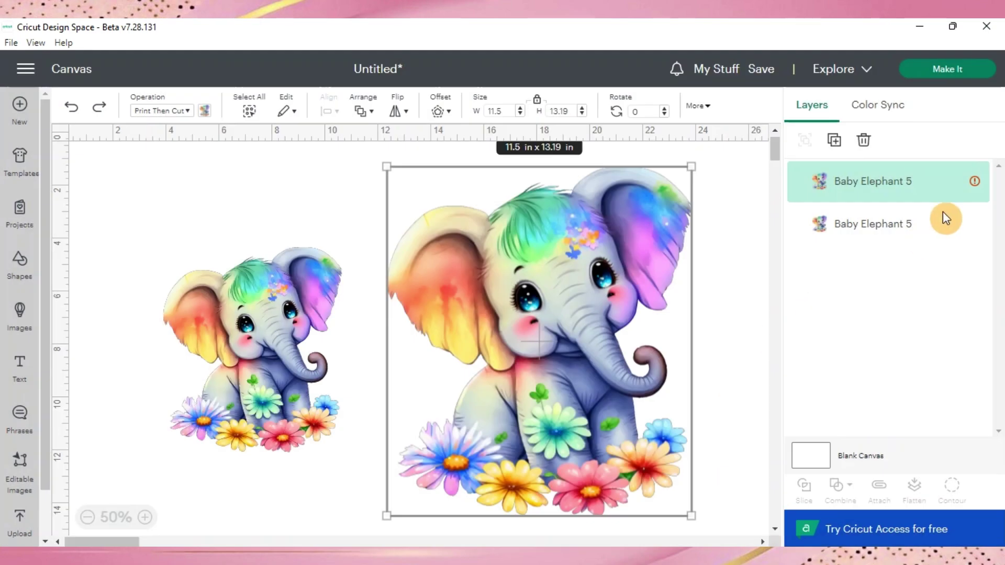
# - Auto-resize the large elephant to 10.64 x 12.2 in from its Image Too Large warning
pyautogui.click(958, 184)
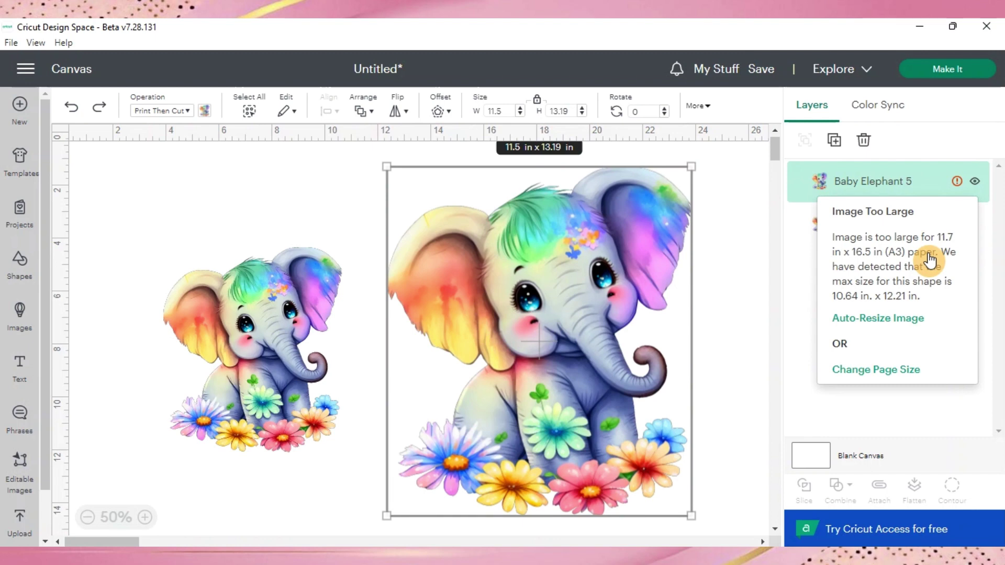
pyautogui.click(909, 325)
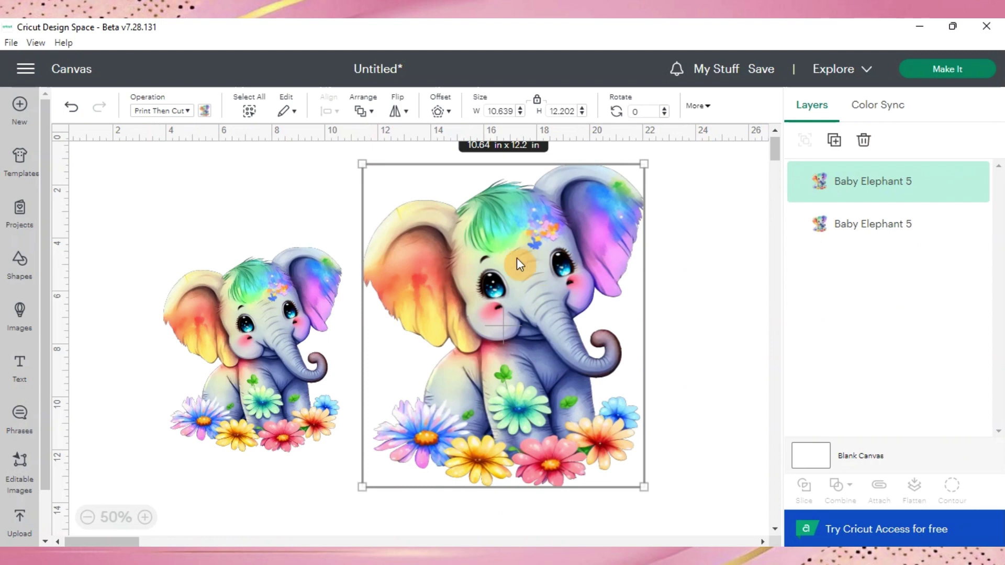
# - Nudge the large elephant down-right and compare sizes by selecting each elephant
pyautogui.moveTo(517, 258); pyautogui.dragTo(536, 274)
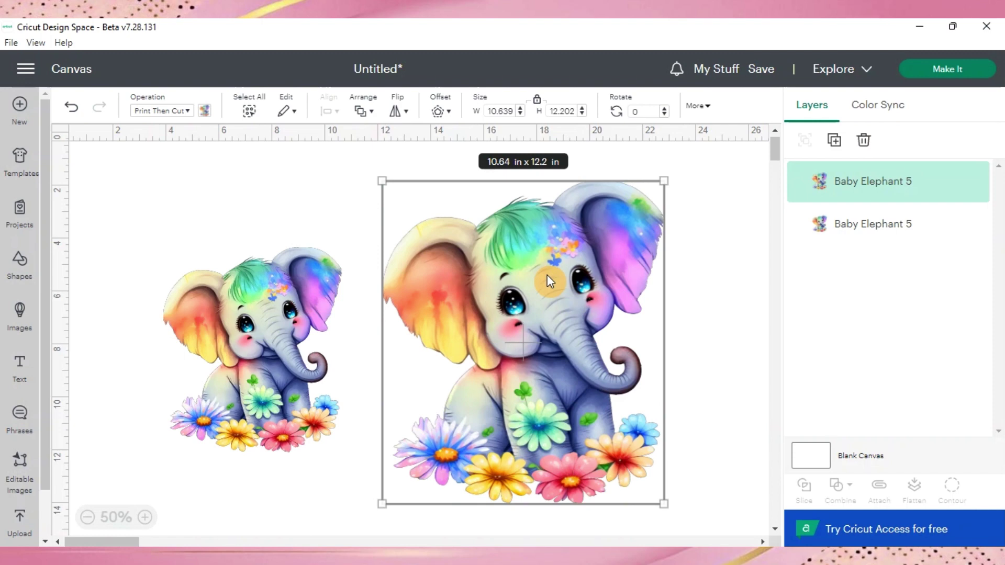
pyautogui.click(273, 307)
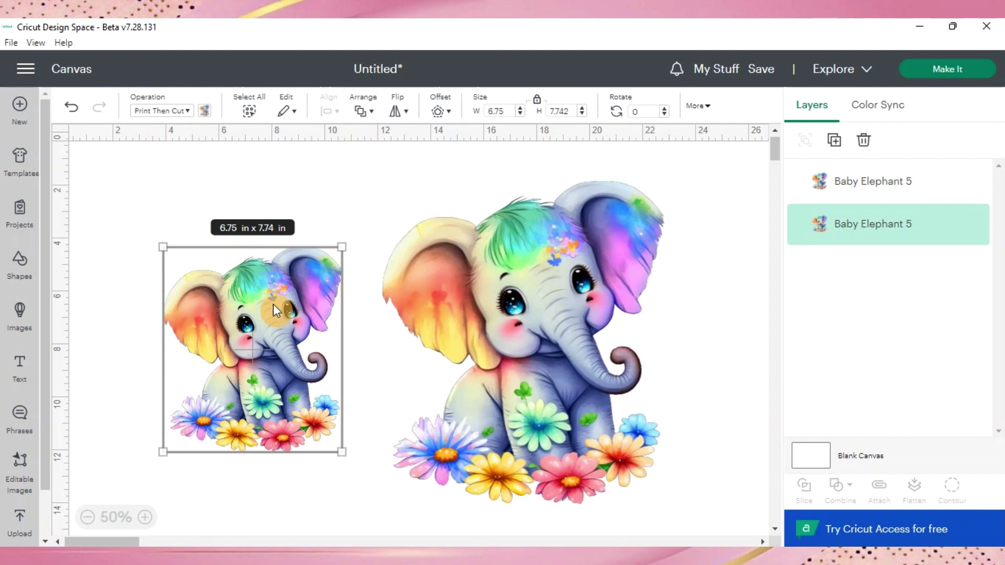
pyautogui.click(535, 288)
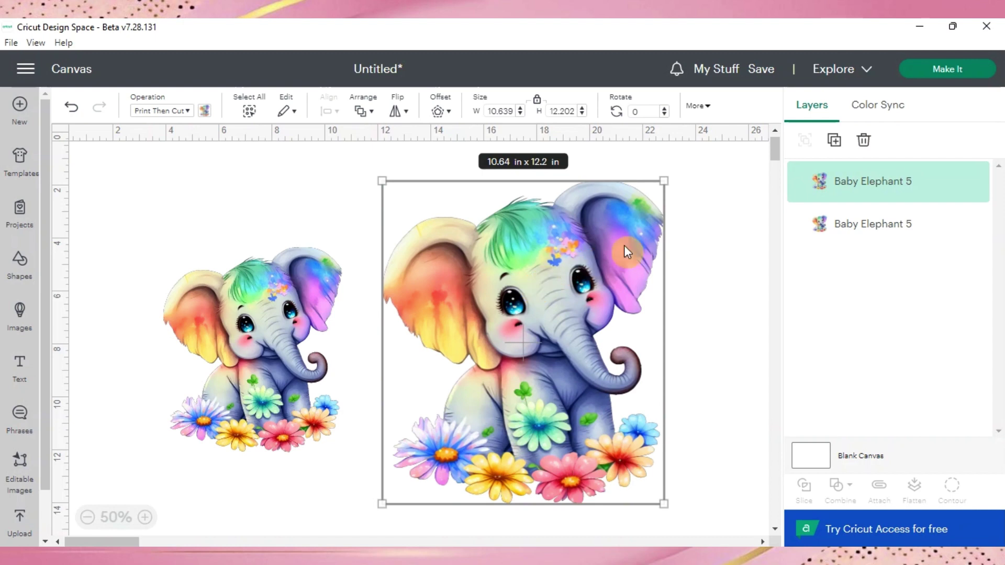
# - Preview the large elephant on the Print Then Cut mat with Make It
pyautogui.click(957, 76)
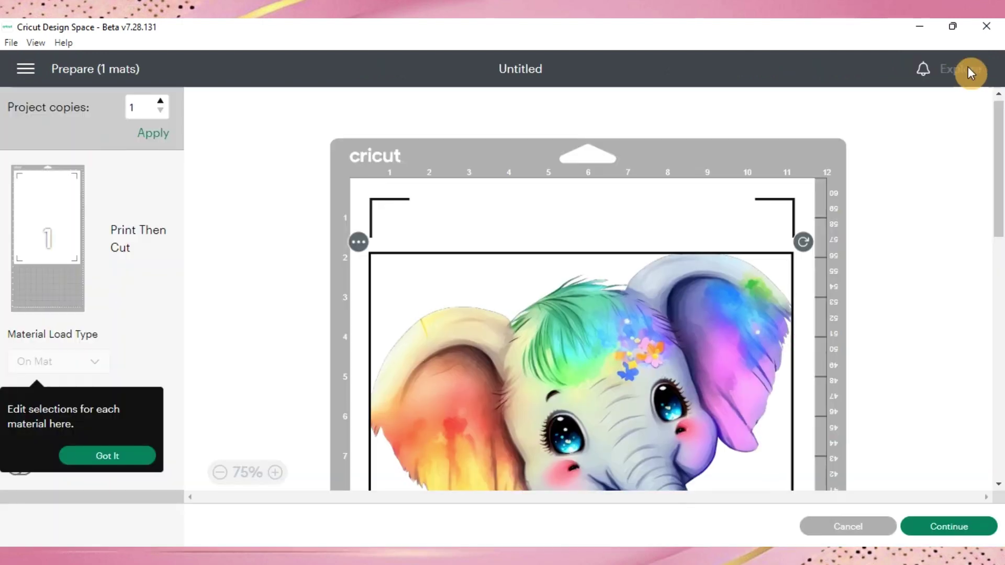
pyautogui.moveTo(662, 345); pyautogui.dragTo(673, 322)
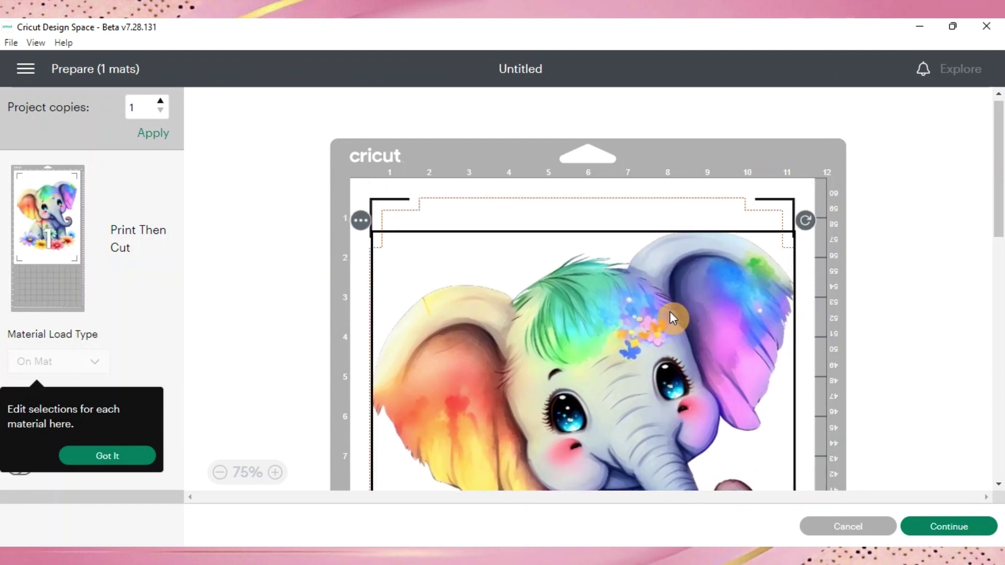
pyautogui.scroll(1, 998, 199)
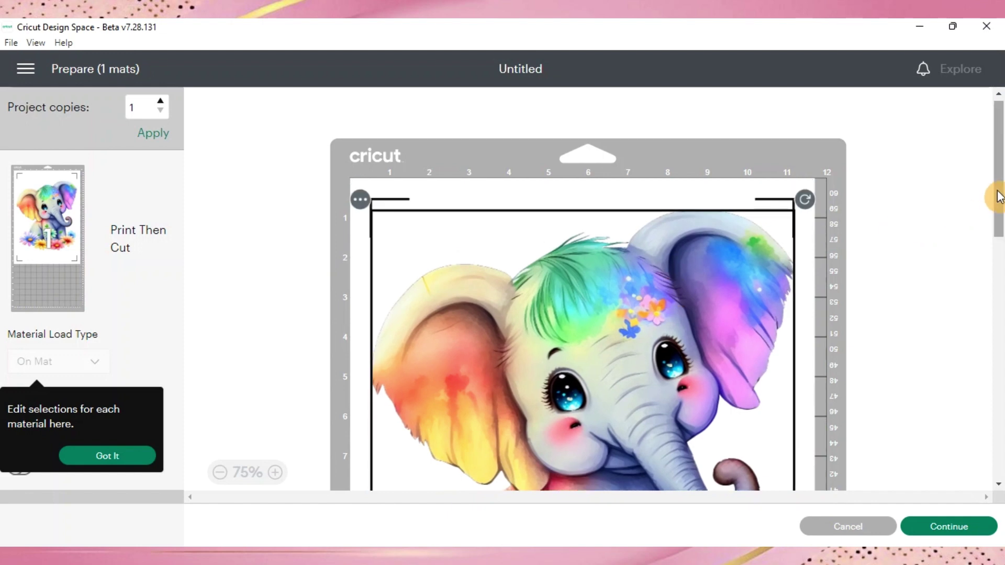
pyautogui.moveTo(999, 203); pyautogui.dragTo(1002, 262)
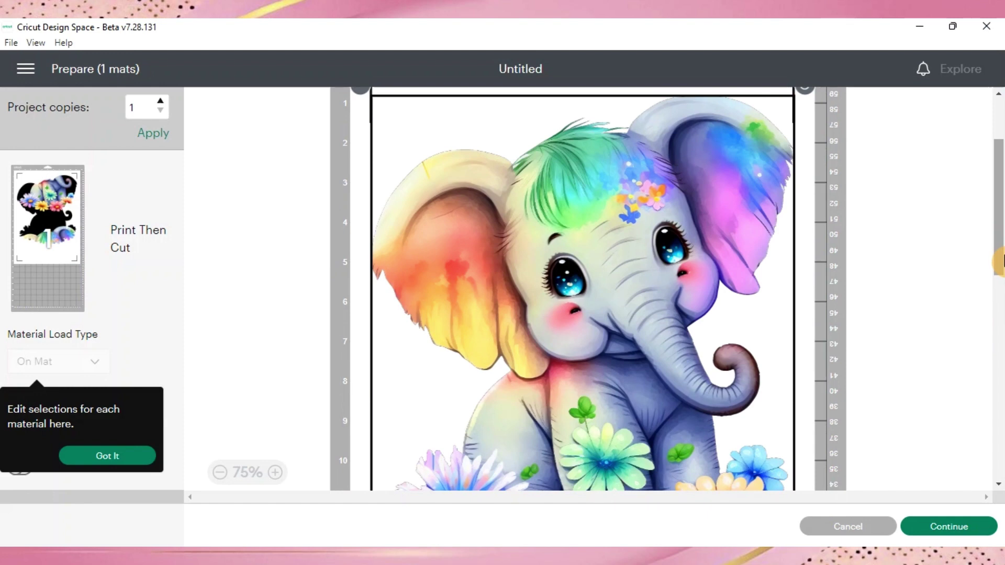
# - Cancel the mat preview to get back to the canvas with both Baby Elephant 5 layers
pyautogui.click(855, 526)
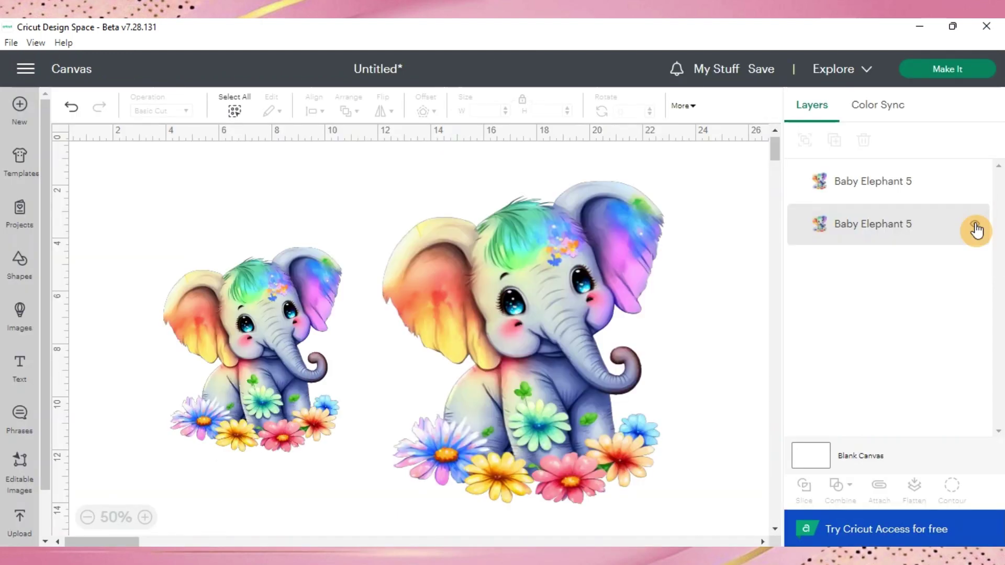